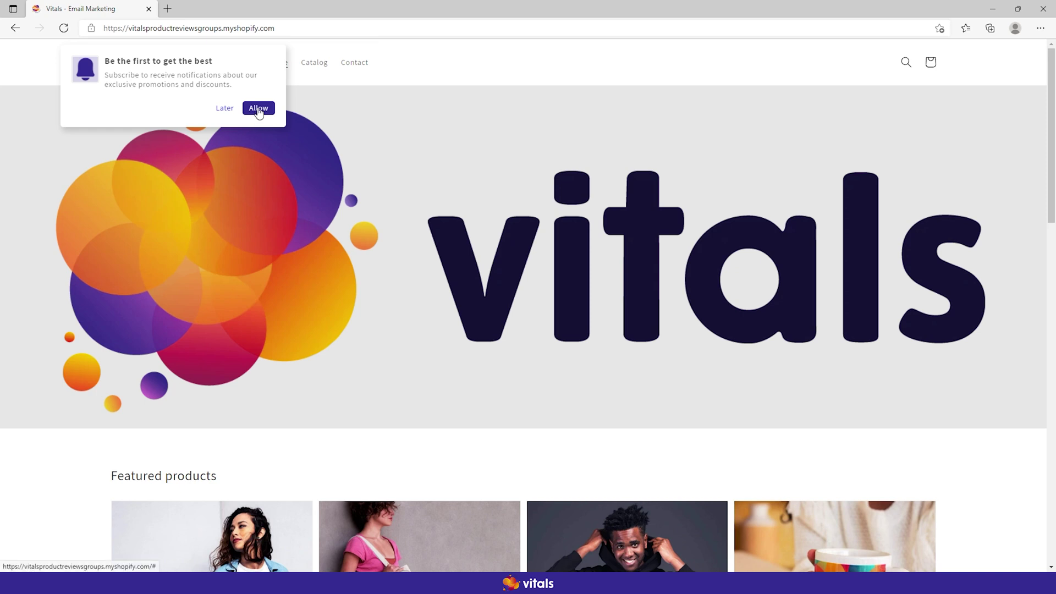
# Accept the store's push opt-in prompt and allow browser notifications for the storefront
pyautogui.click(258, 108)
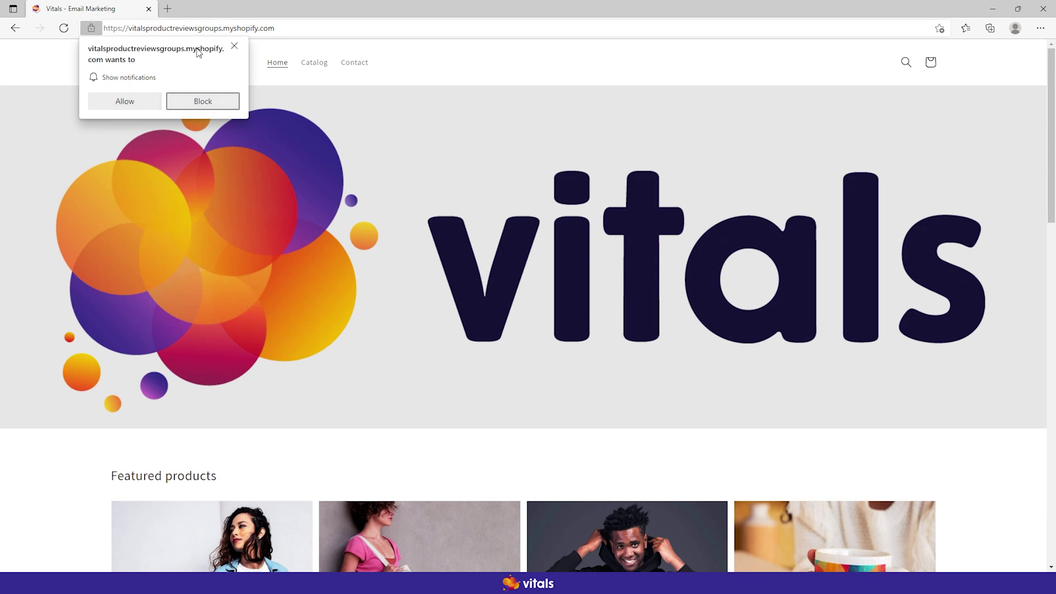
pyautogui.click(126, 103)
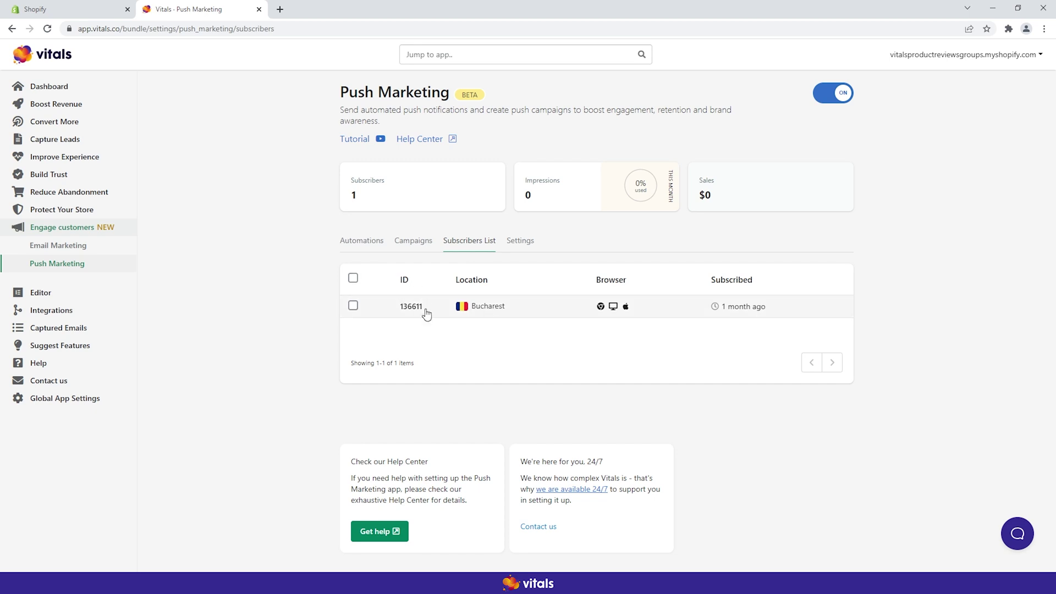
# Open the push Settings to the Opt-in Prompt Layout and Timings sections
pyautogui.click(517, 240)
pyautogui.scroll(-2, 457, 276)
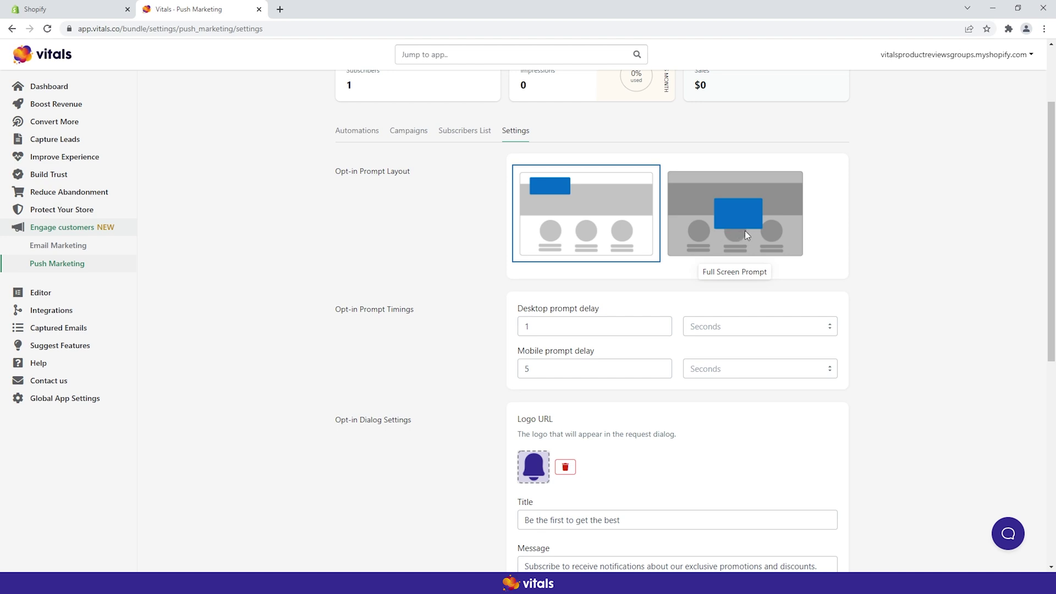
# Switch the desktop prompt delay unit to Page Views and back to Seconds, keeping 1 second
pyautogui.scroll(-1, 473, 233)
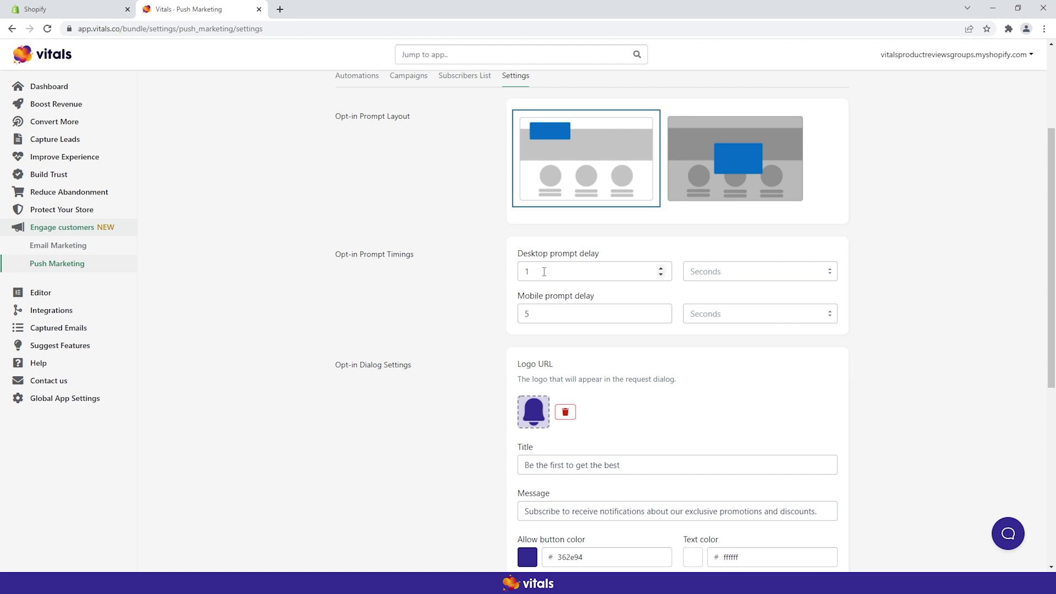
pyautogui.click(532, 271)
pyautogui.click(505, 276)
pyautogui.scroll(-2, 491, 276)
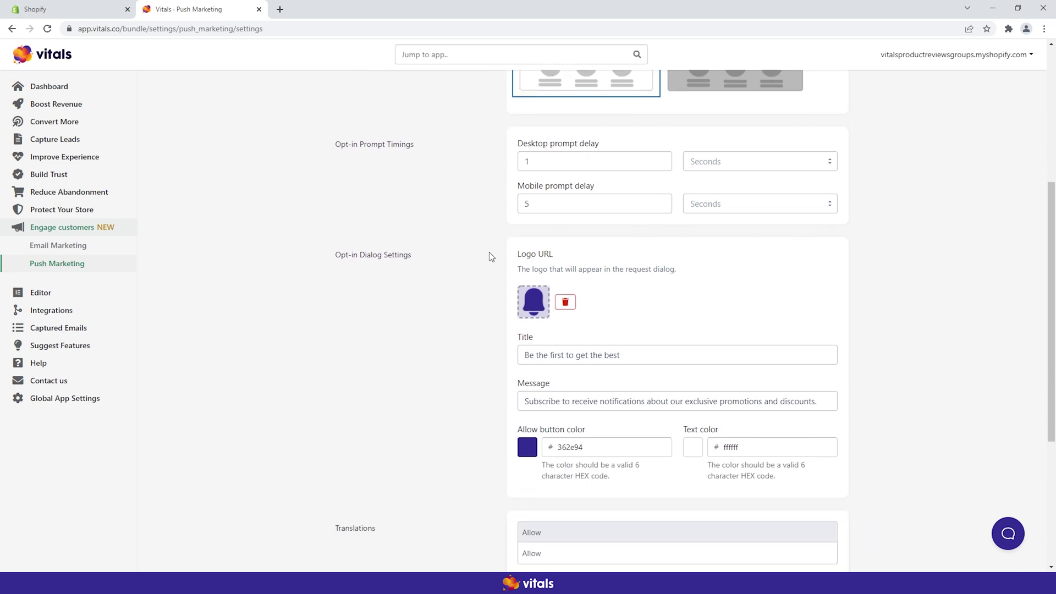
pyautogui.click(733, 166)
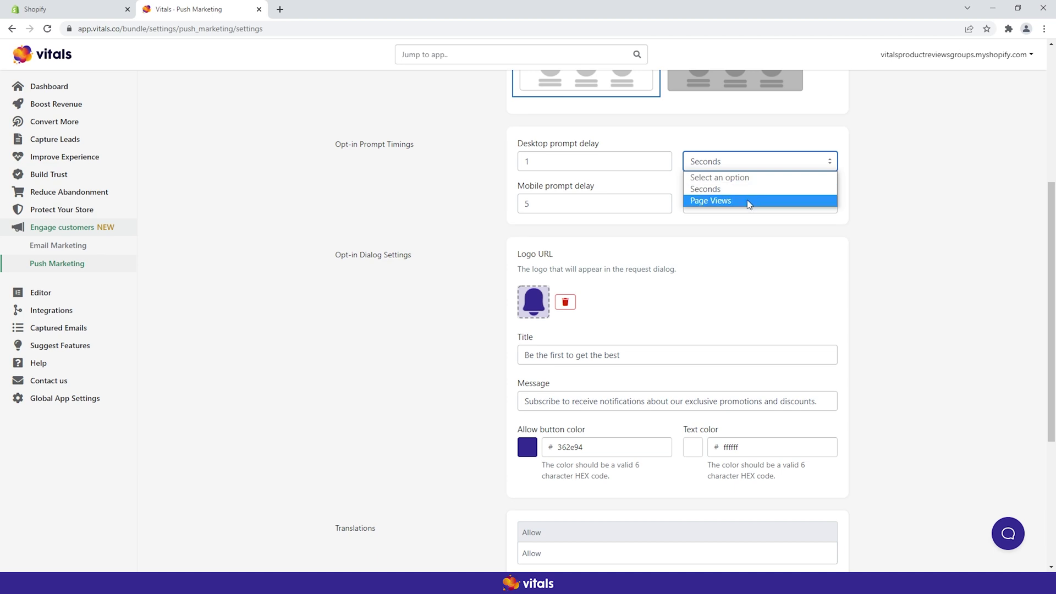
pyautogui.click(717, 202)
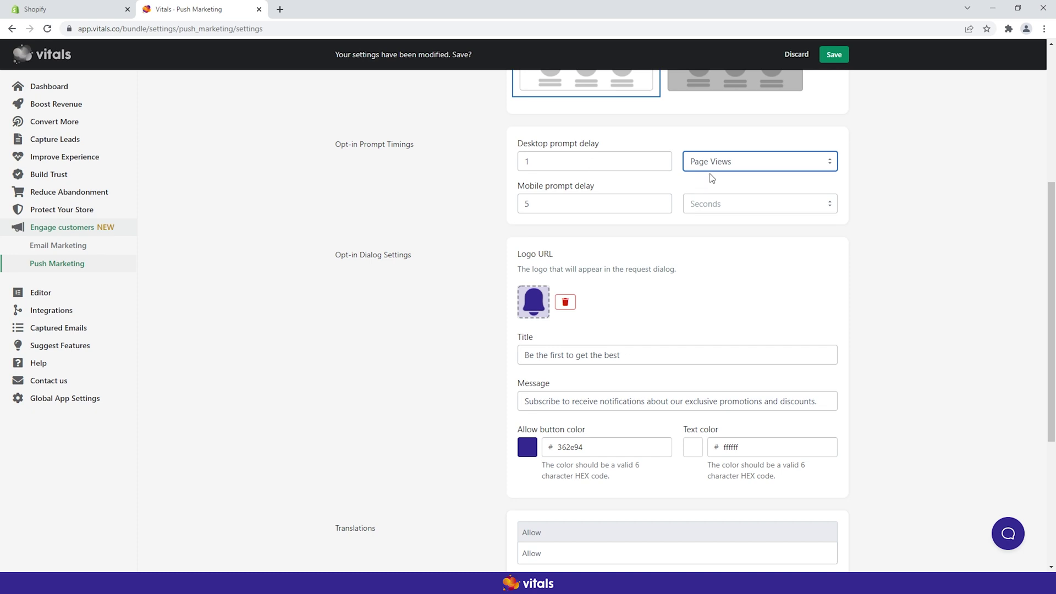
pyautogui.click(749, 166)
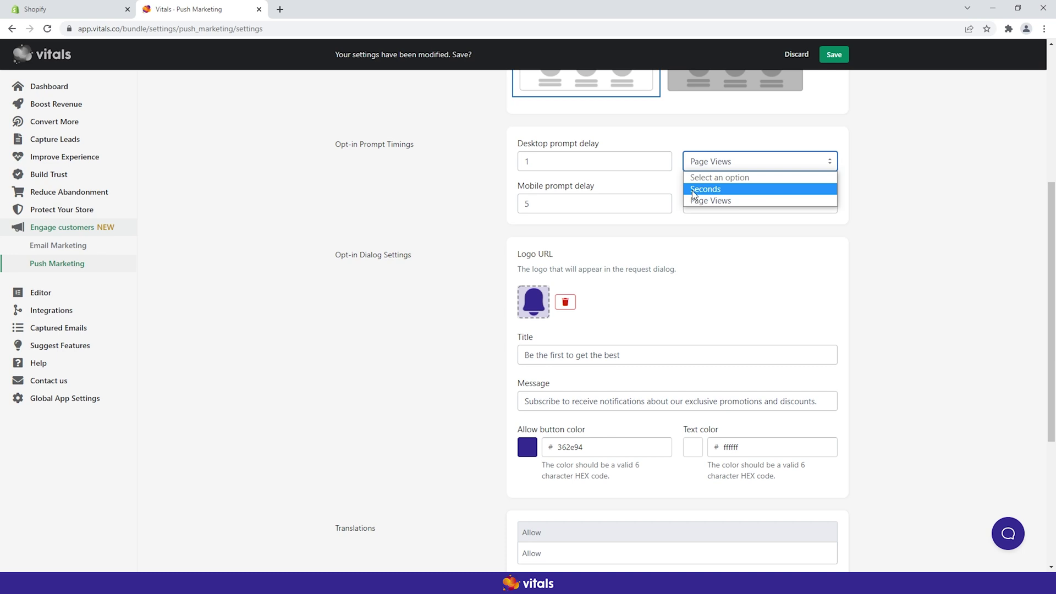
pyautogui.click(712, 190)
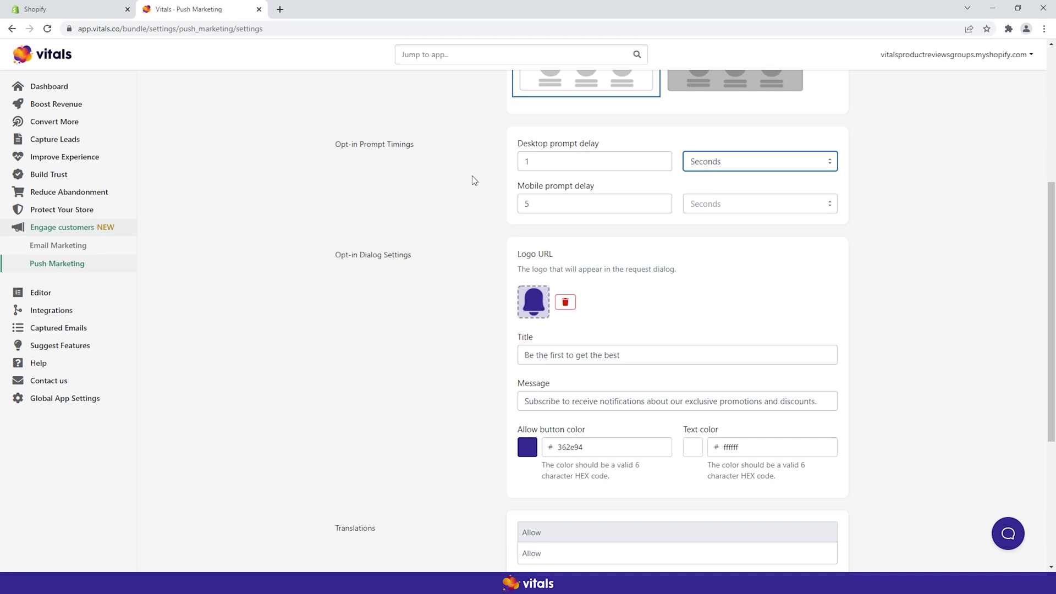
# Open the Abandoned Cart automation from the Automations list
pyautogui.scroll(-2, 483, 179)
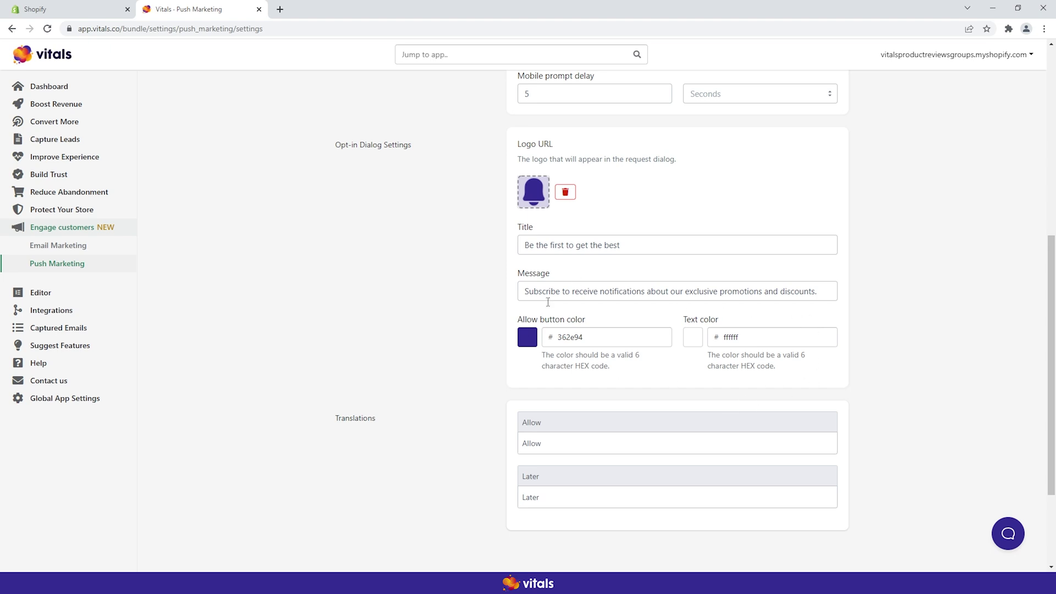
pyautogui.scroll(7, 491, 288)
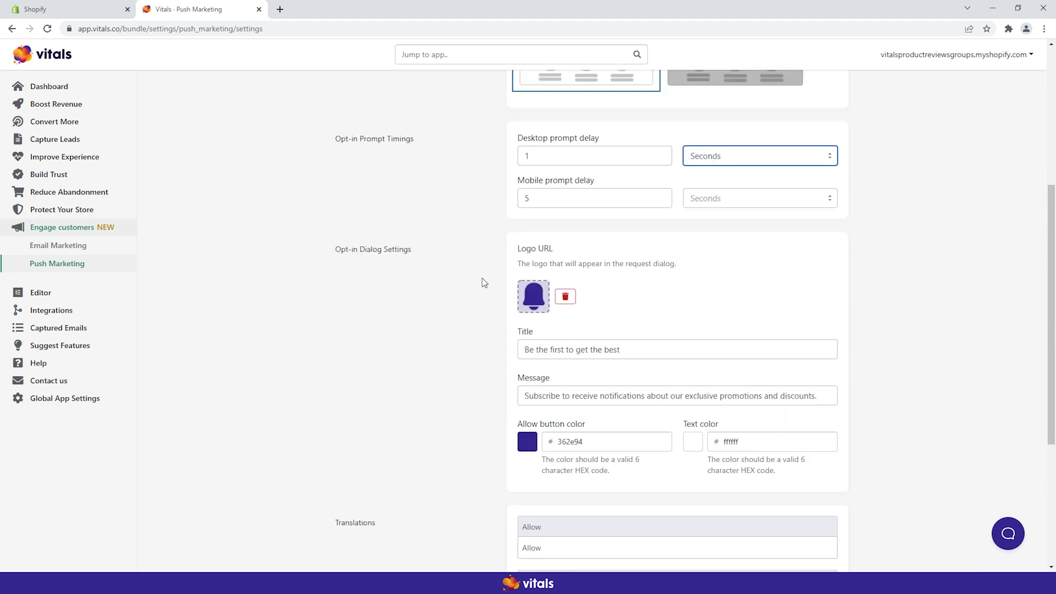
pyautogui.click(358, 242)
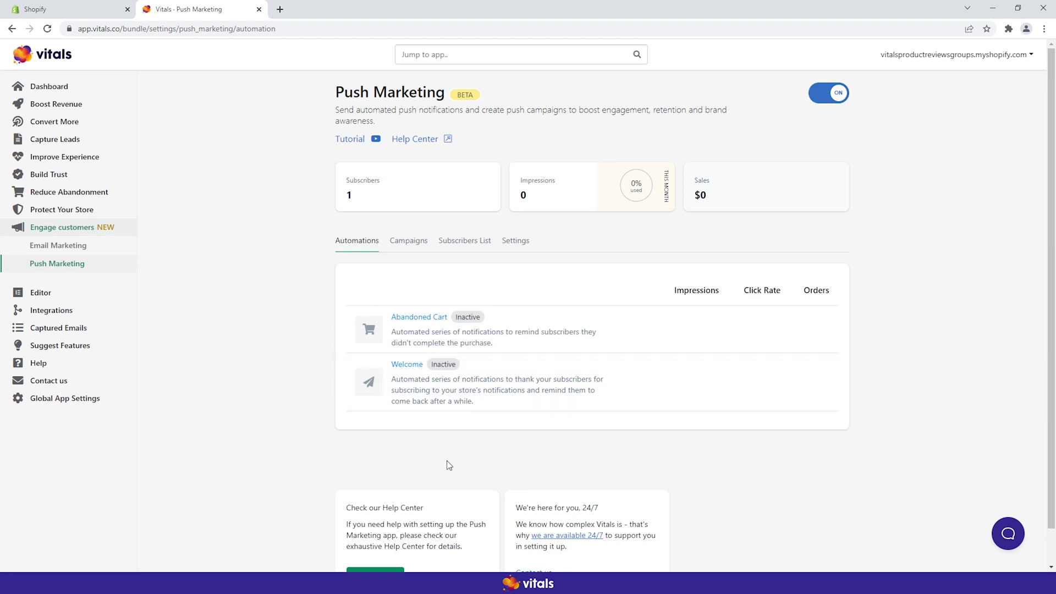
pyautogui.click(419, 318)
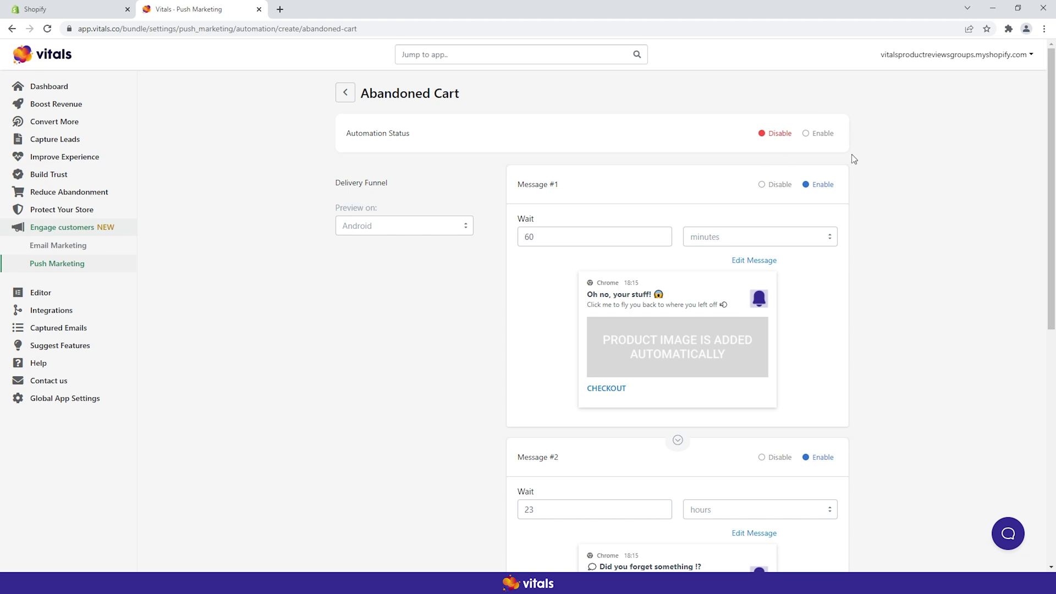
# Review the Abandoned Cart messages sent after 60 minutes and 23 hours
pyautogui.scroll(-1, 866, 171)
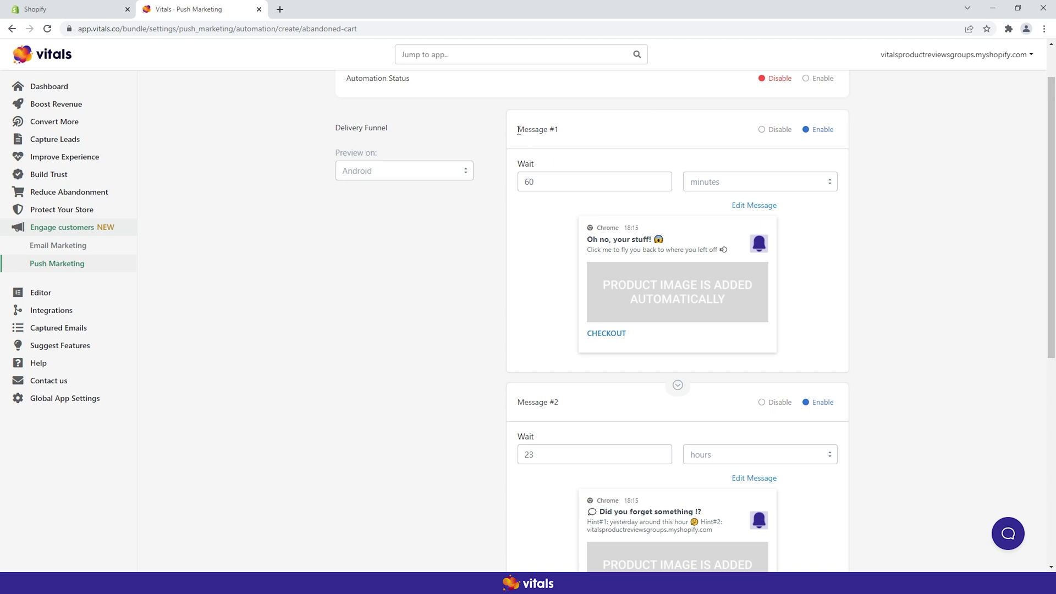
pyautogui.scroll(-3, 512, 230)
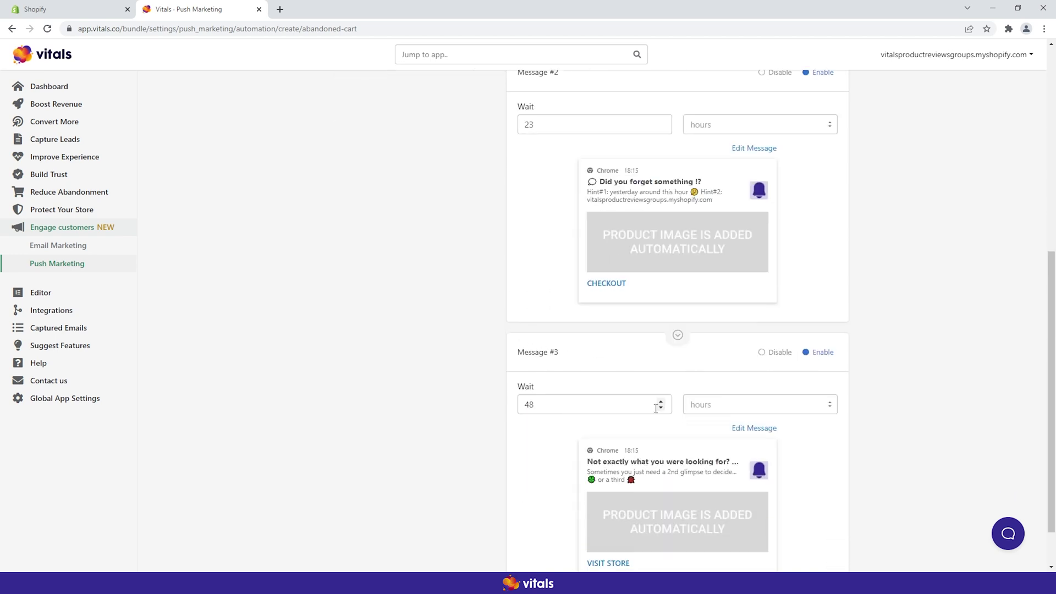
pyautogui.scroll(6, 679, 377)
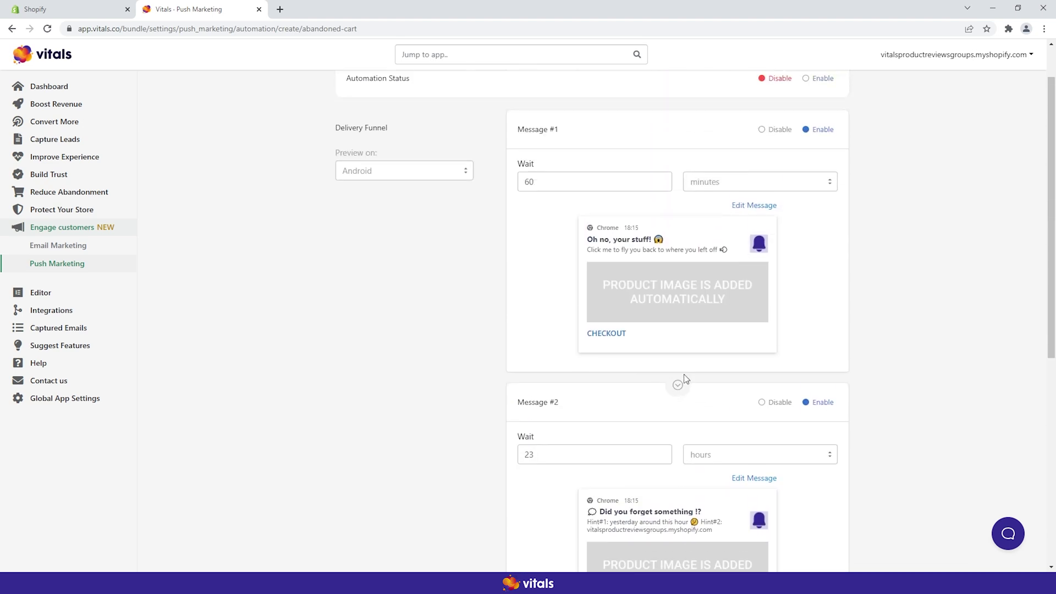
pyautogui.scroll(1, 685, 374)
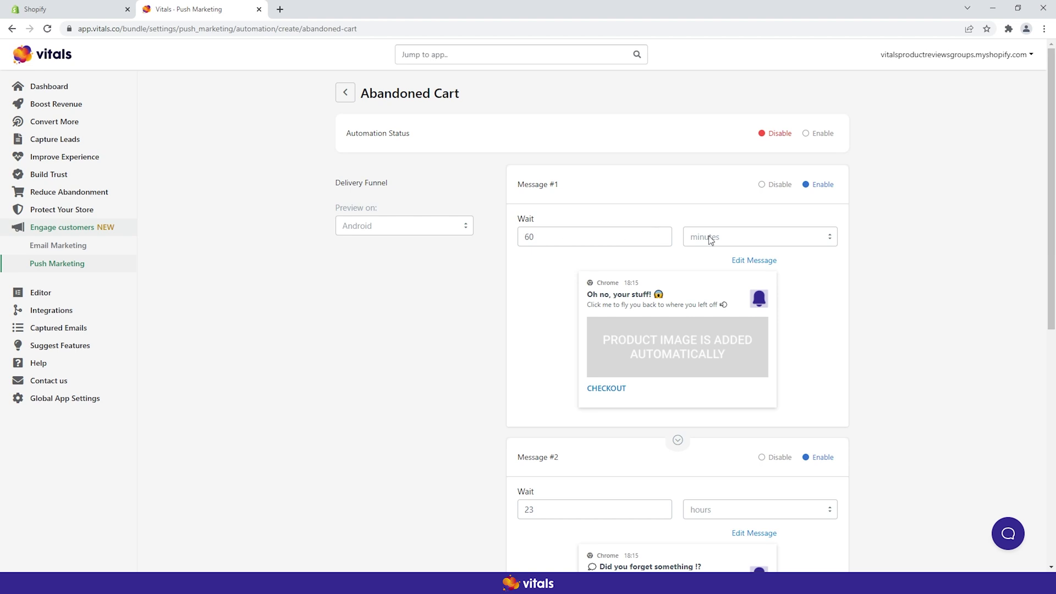
pyautogui.scroll(-4, 490, 299)
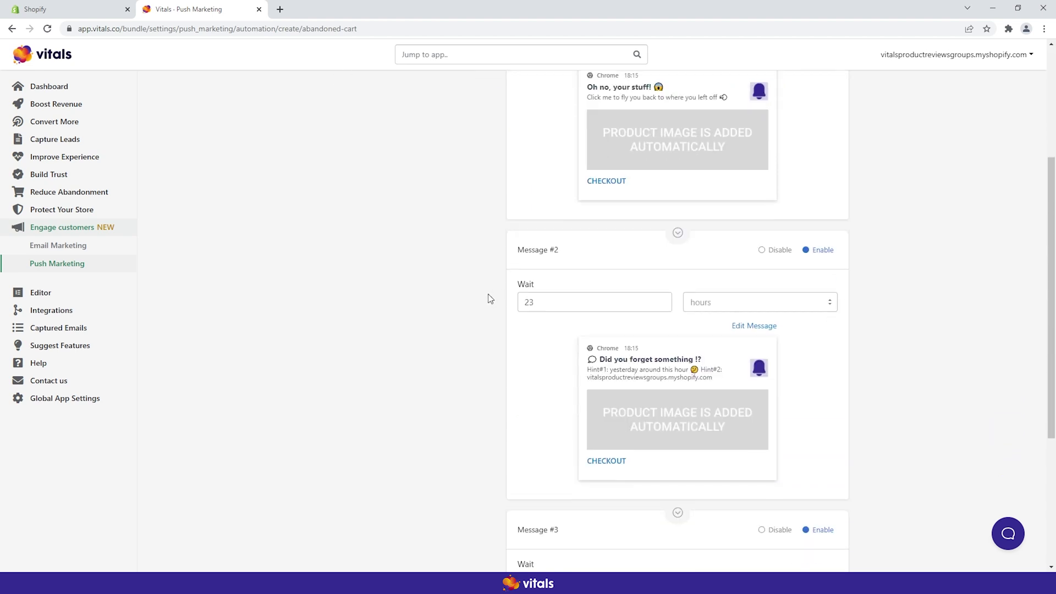
pyautogui.scroll(-1, 489, 299)
pyautogui.scroll(-2, 507, 308)
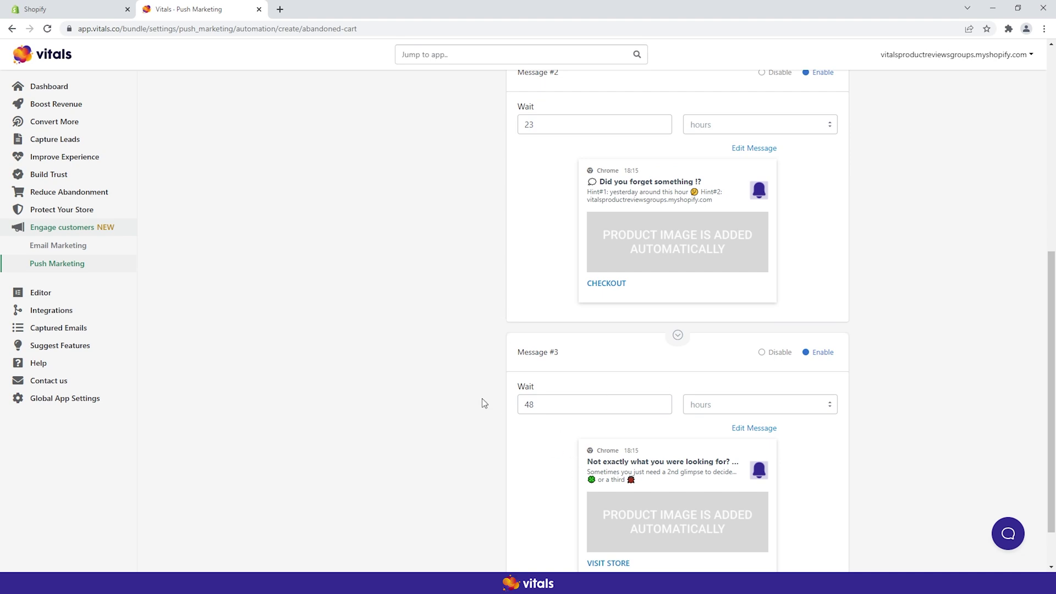
pyautogui.scroll(1, 545, 219)
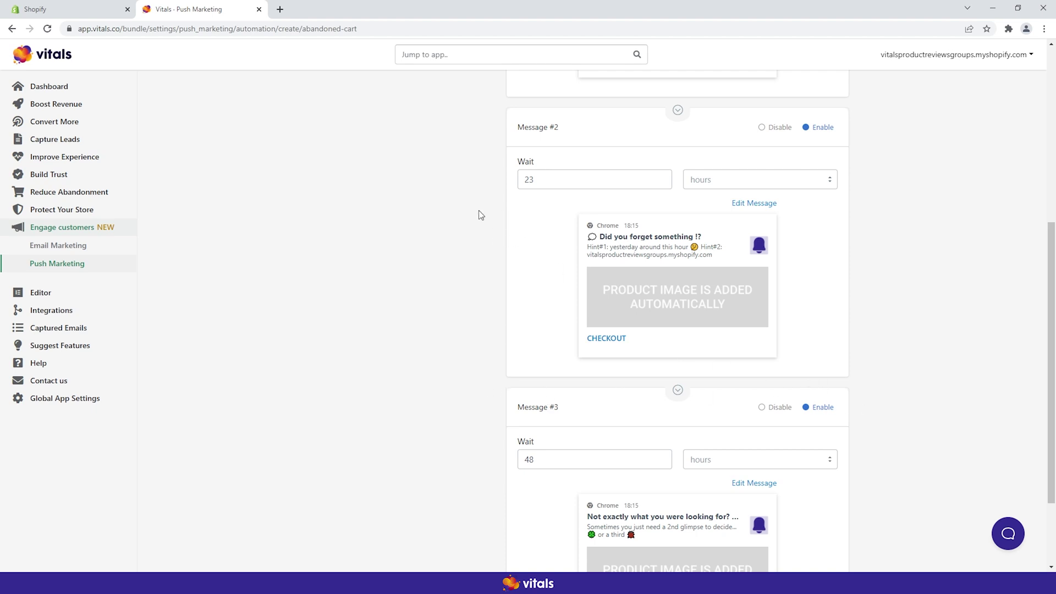
pyautogui.scroll(6, 481, 215)
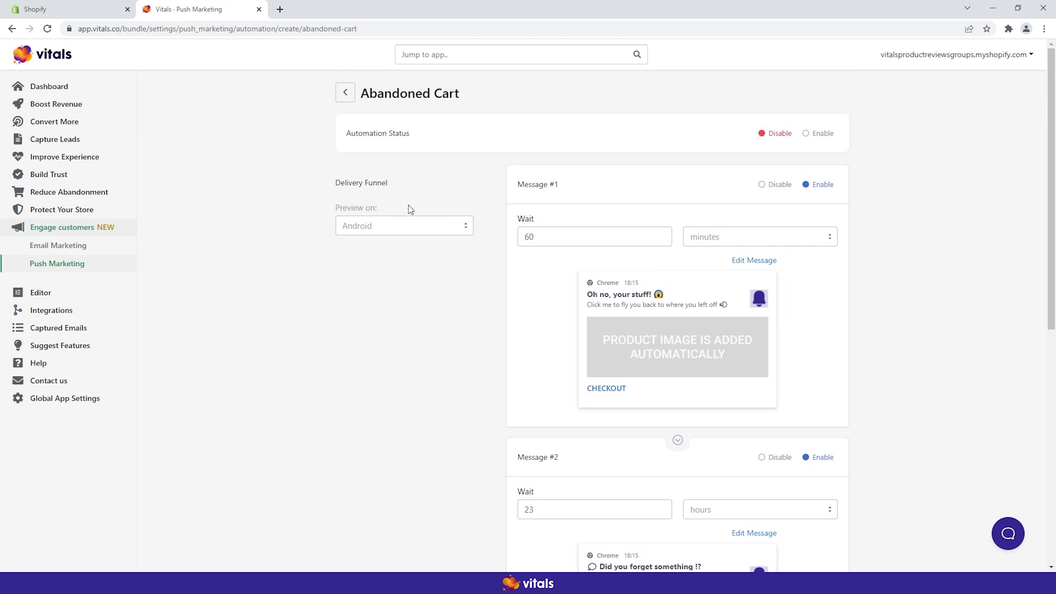
# Preview the Abandoned Cart notifications on Microsoft Windows, OS version Windows 10
pyautogui.click(395, 230)
pyautogui.click(385, 264)
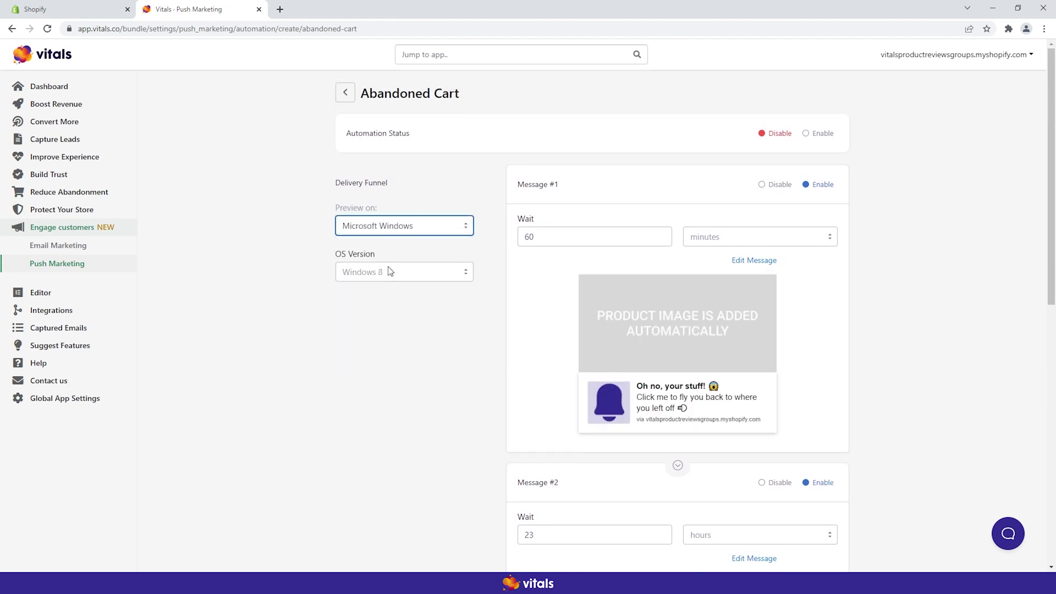
pyautogui.click(394, 272)
pyautogui.click(391, 300)
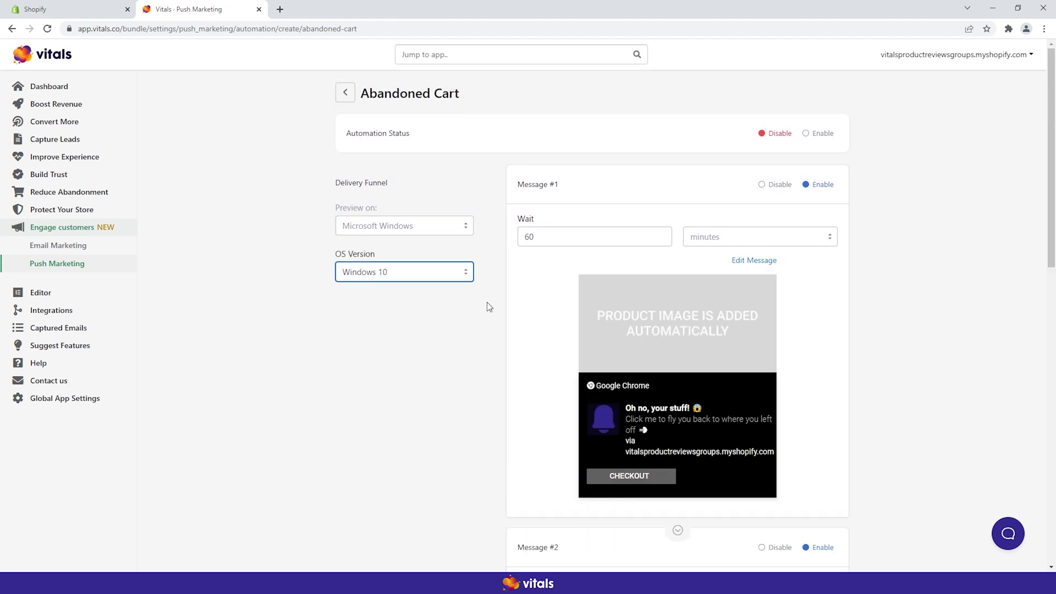
pyautogui.scroll(-1, 488, 302)
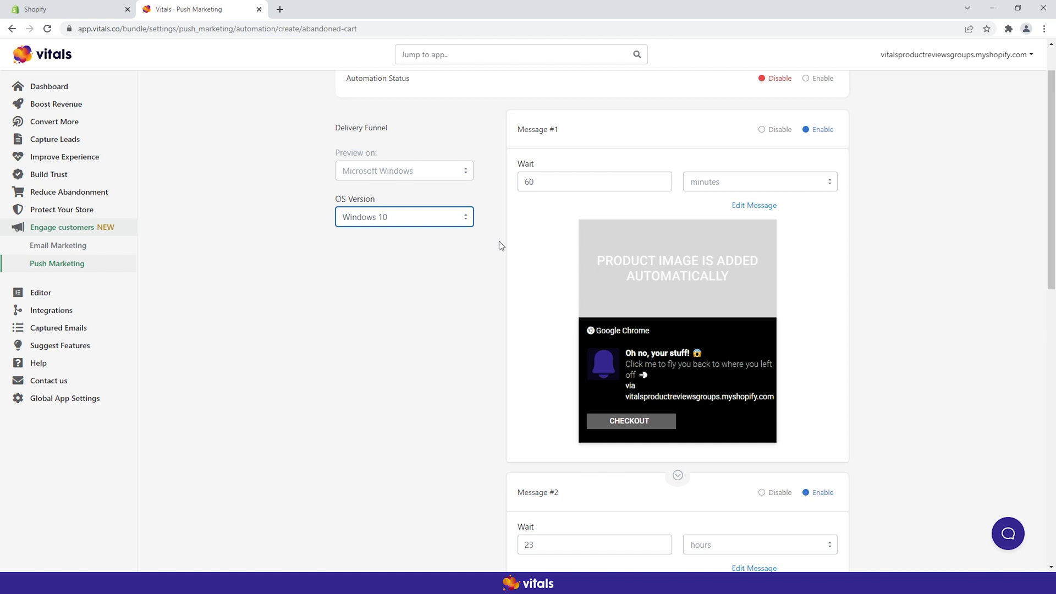
pyautogui.scroll(1, 499, 242)
pyautogui.click(344, 92)
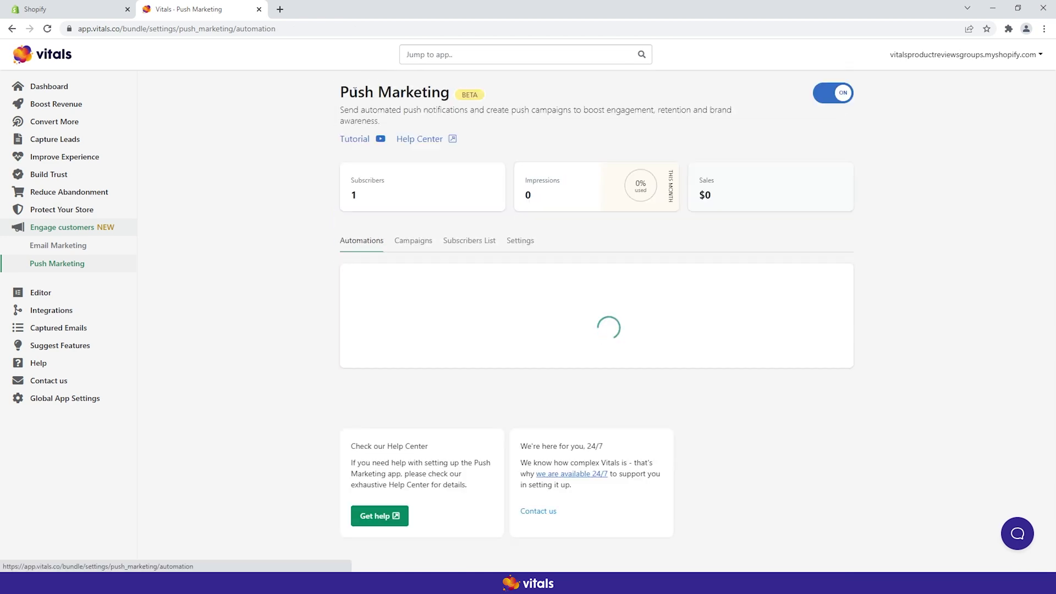
pyautogui.click(425, 383)
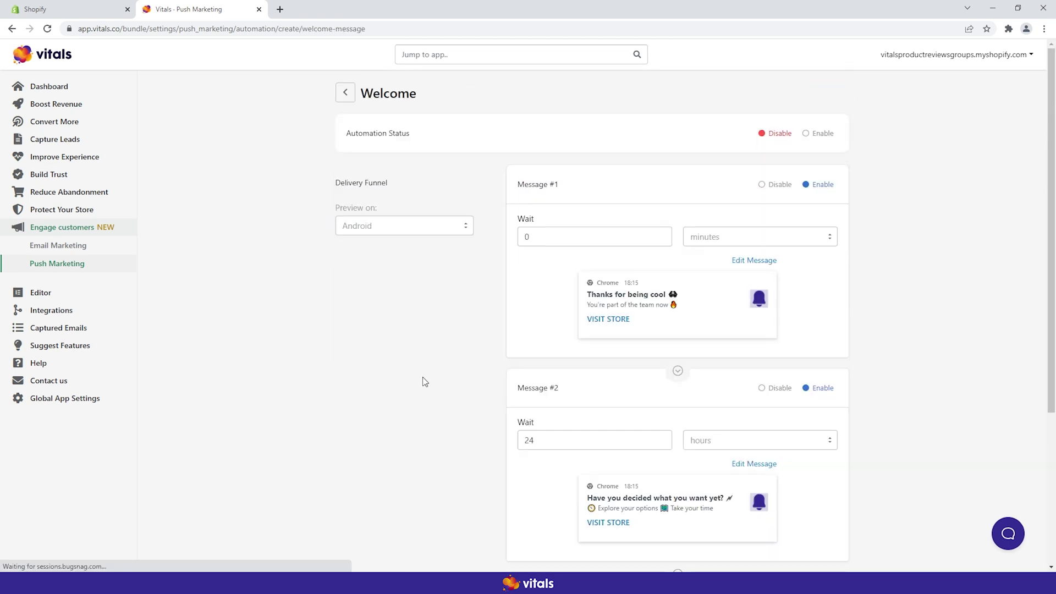
pyautogui.scroll(-1, 474, 322)
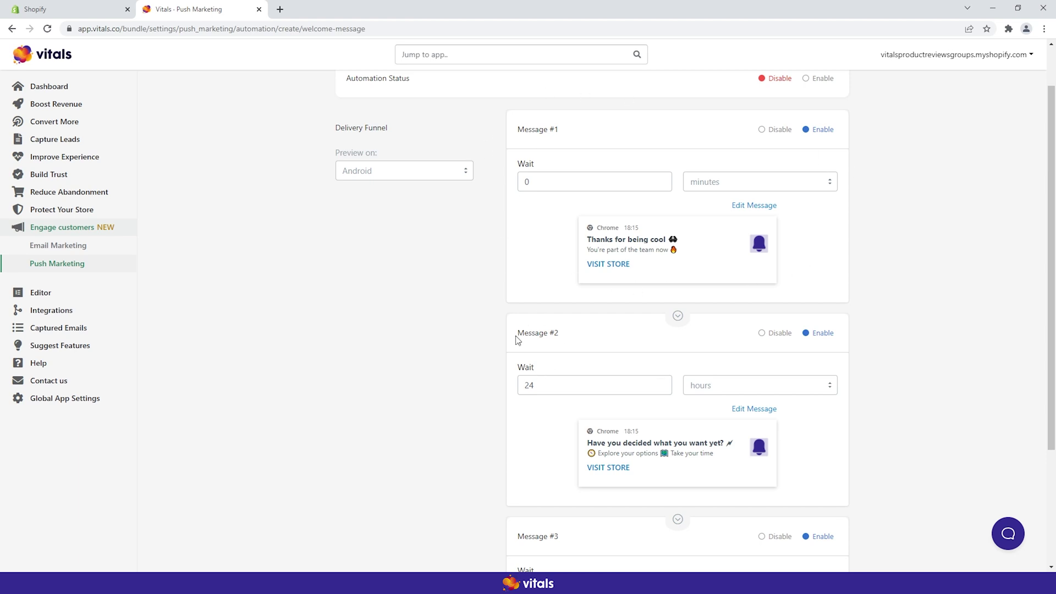
pyautogui.scroll(-3, 540, 377)
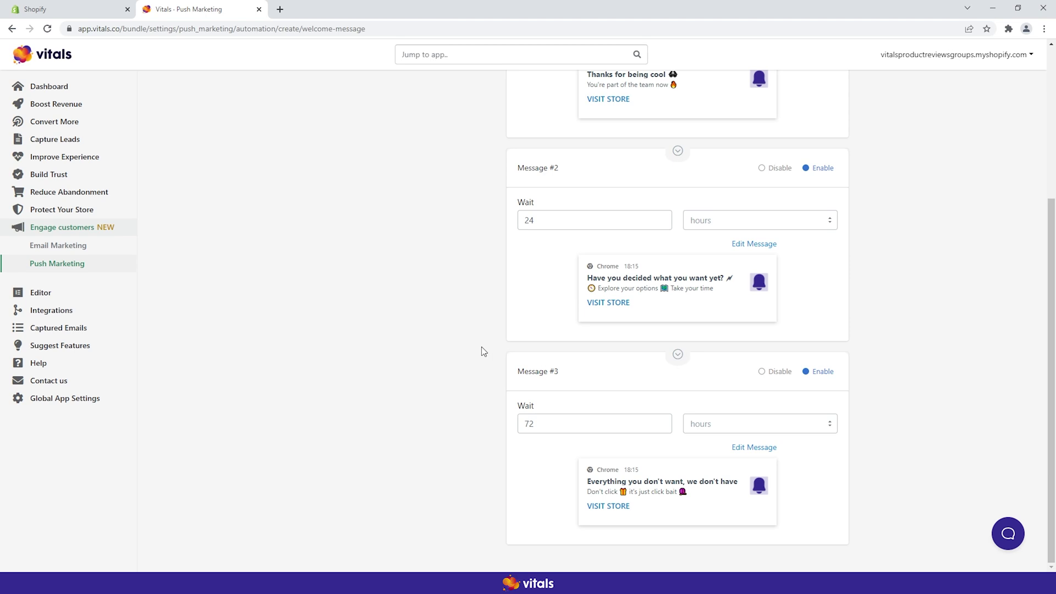
pyautogui.scroll(4, 482, 351)
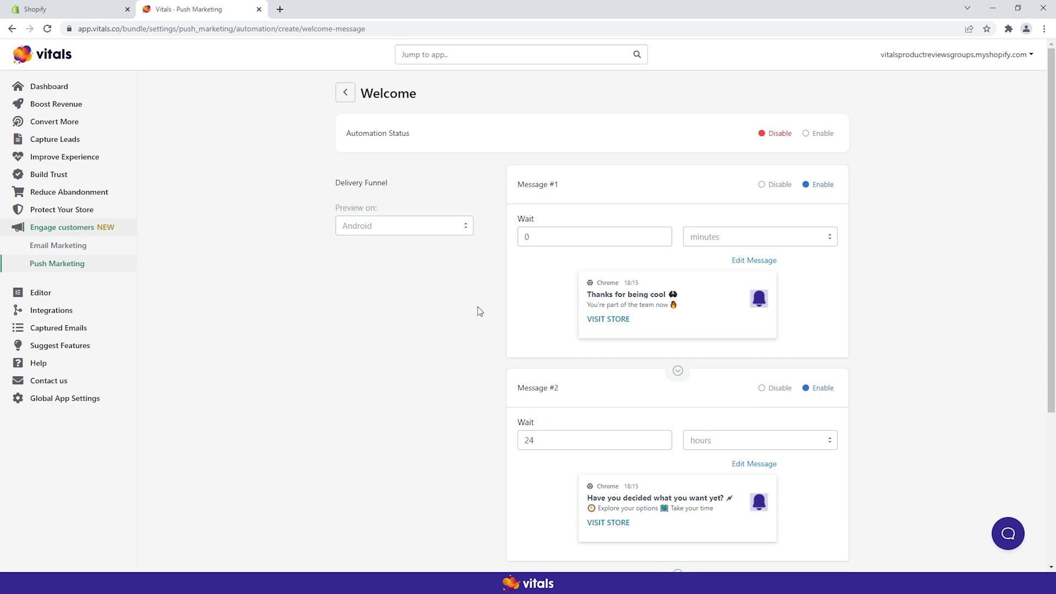
pyautogui.click(345, 92)
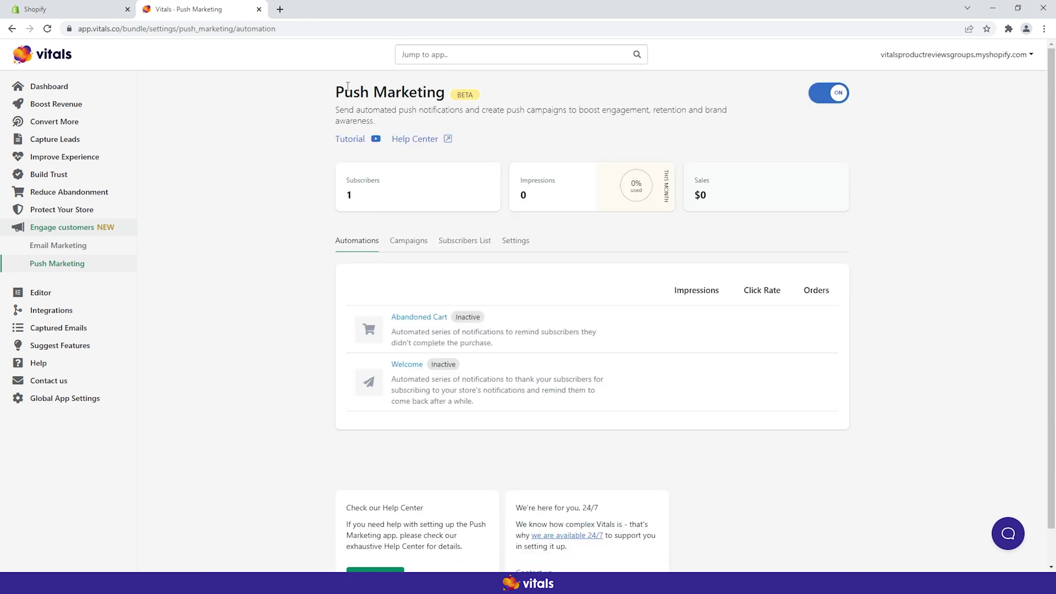
# Create a new push campaign from the Campaigns tab and open its message for editing
pyautogui.click(412, 243)
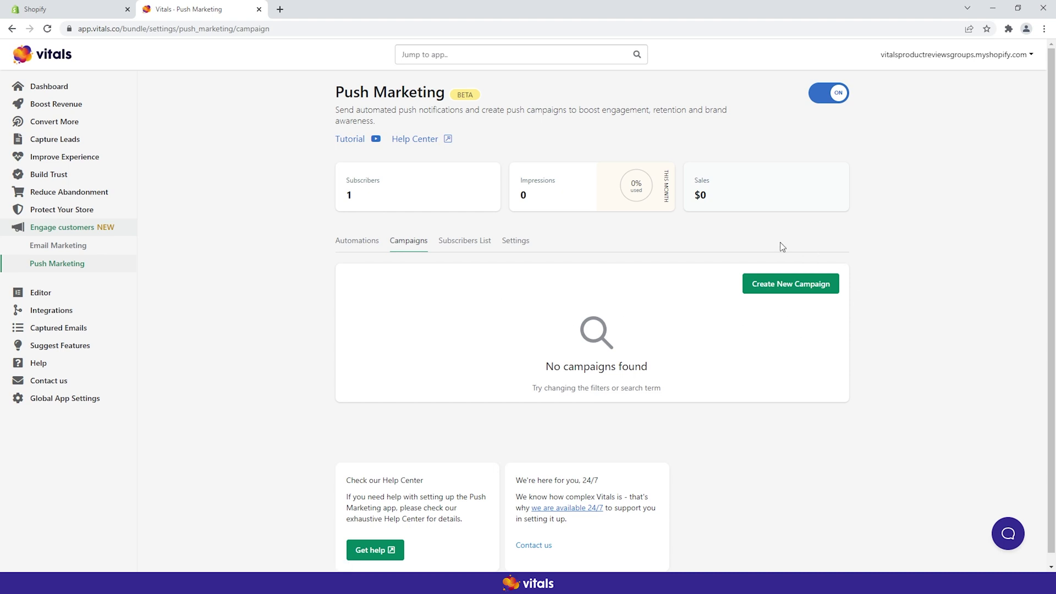
pyautogui.click(814, 283)
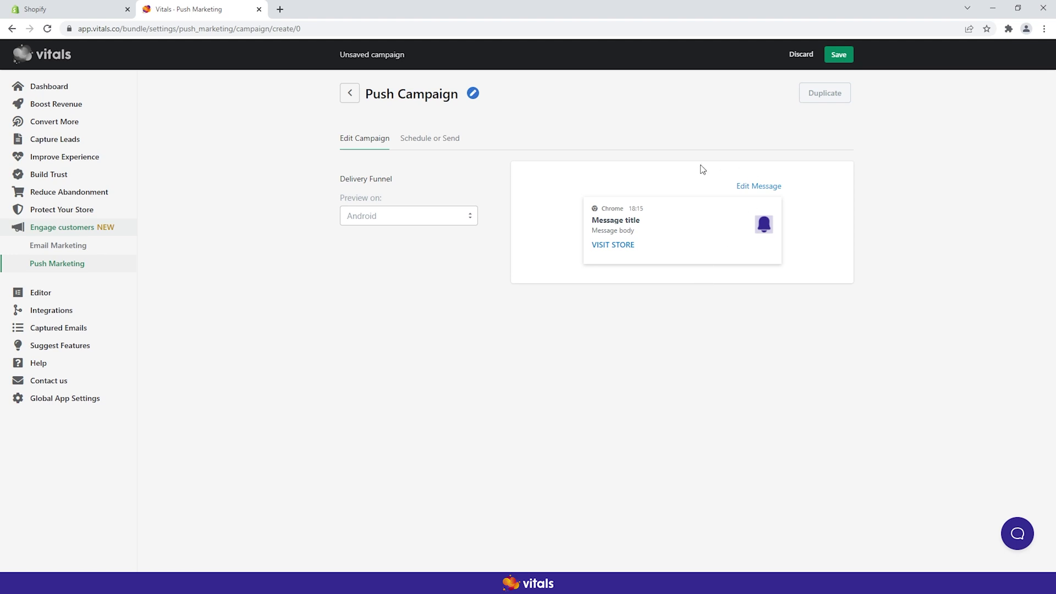
pyautogui.click(766, 187)
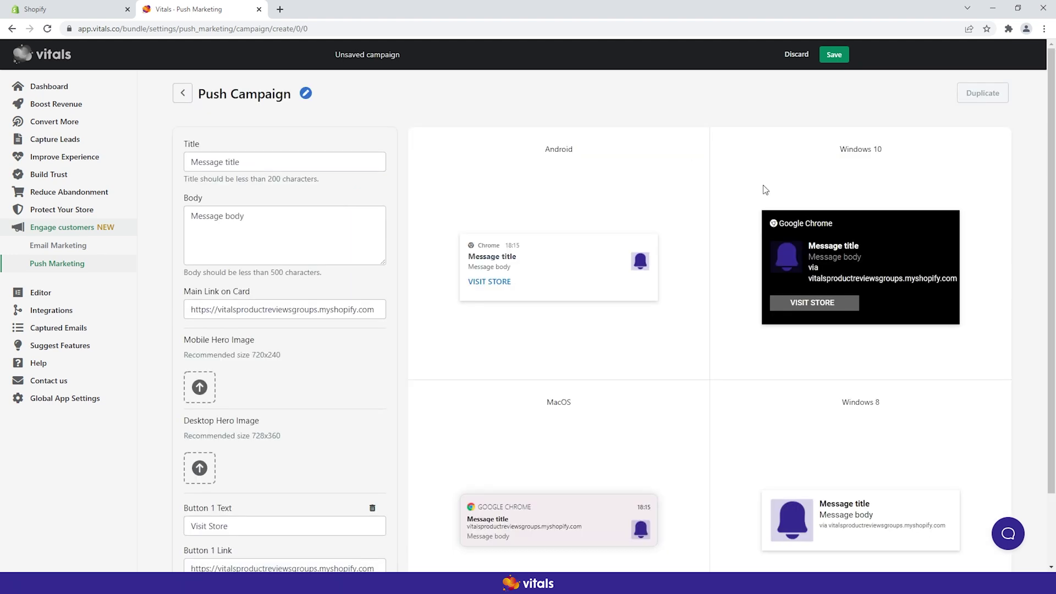
# Keep the default title and body text and save the campaign as a draft
pyautogui.click(249, 161)
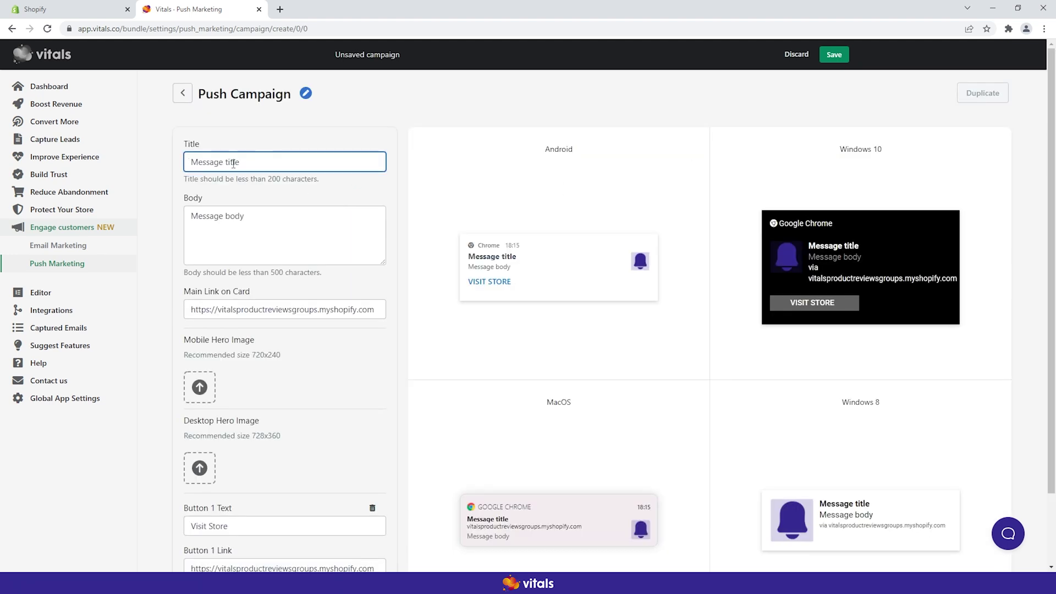
pyautogui.tripleClick(234, 164)
pyautogui.click(274, 160)
pyautogui.scroll(-1, 392, 200)
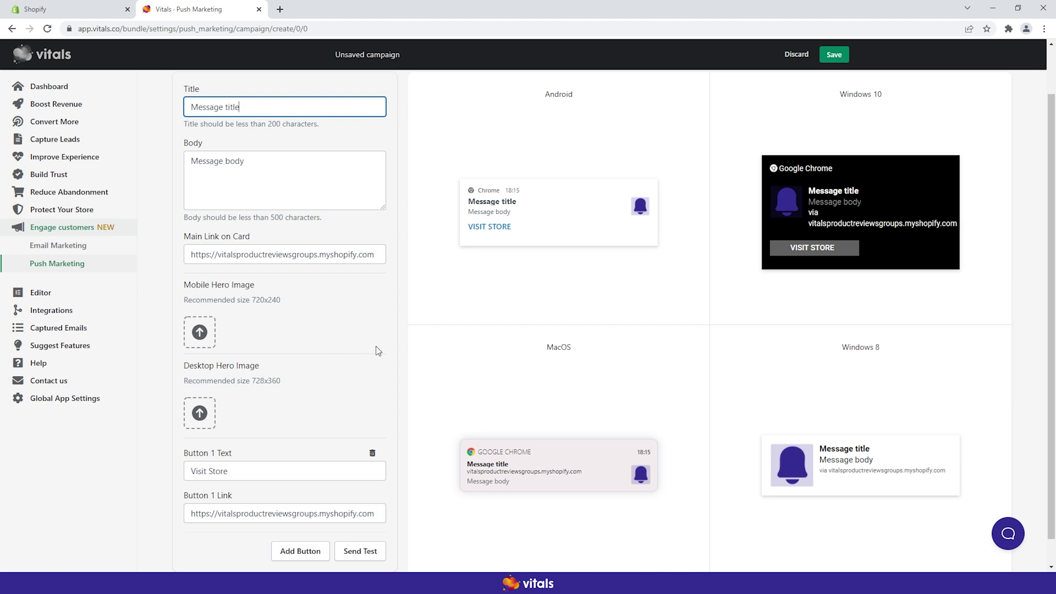
pyautogui.scroll(-1, 382, 350)
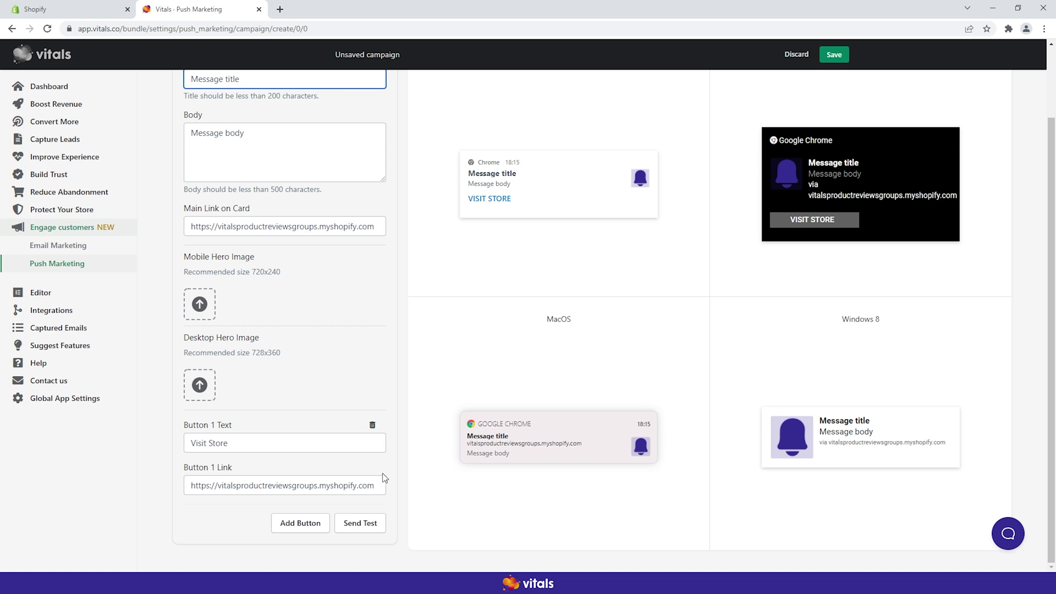
pyautogui.click(350, 529)
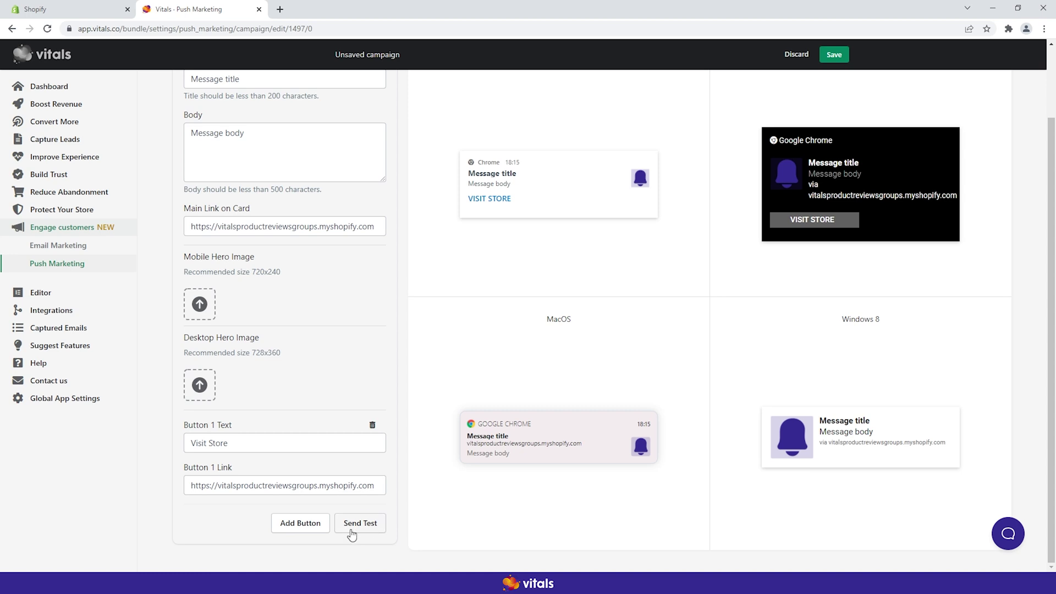
pyautogui.click(835, 58)
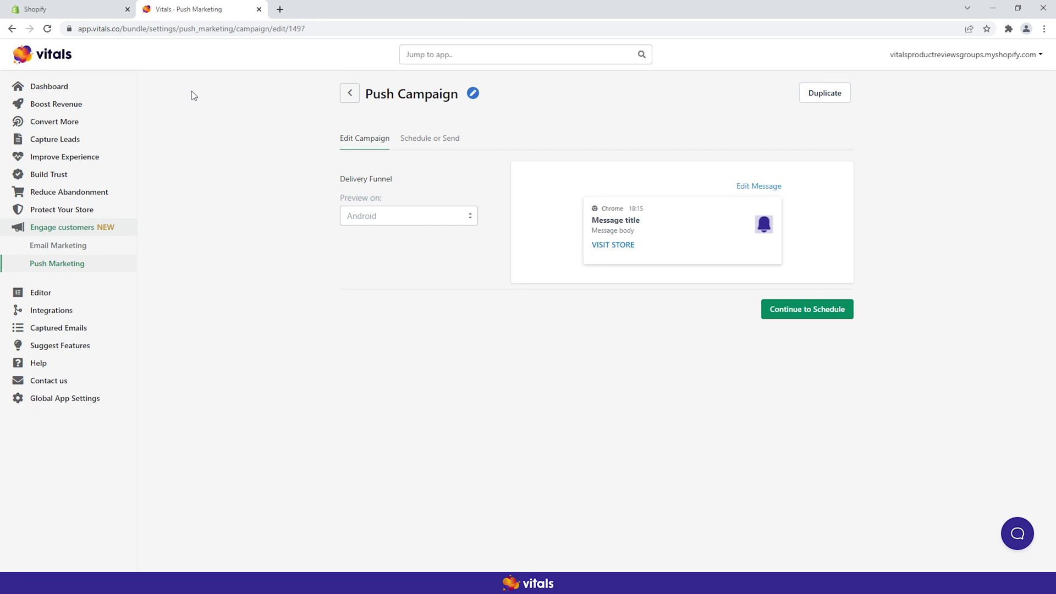
# View the Schedule or Send options, then go back to the Campaigns list showing Push Campaign as a draft
pyautogui.click(432, 143)
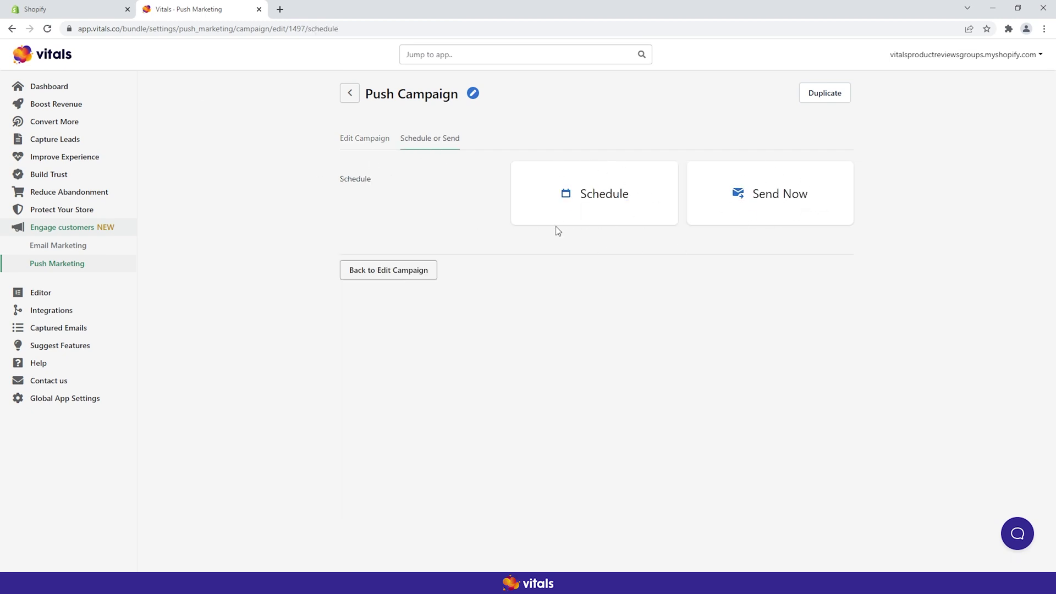
pyautogui.click(353, 94)
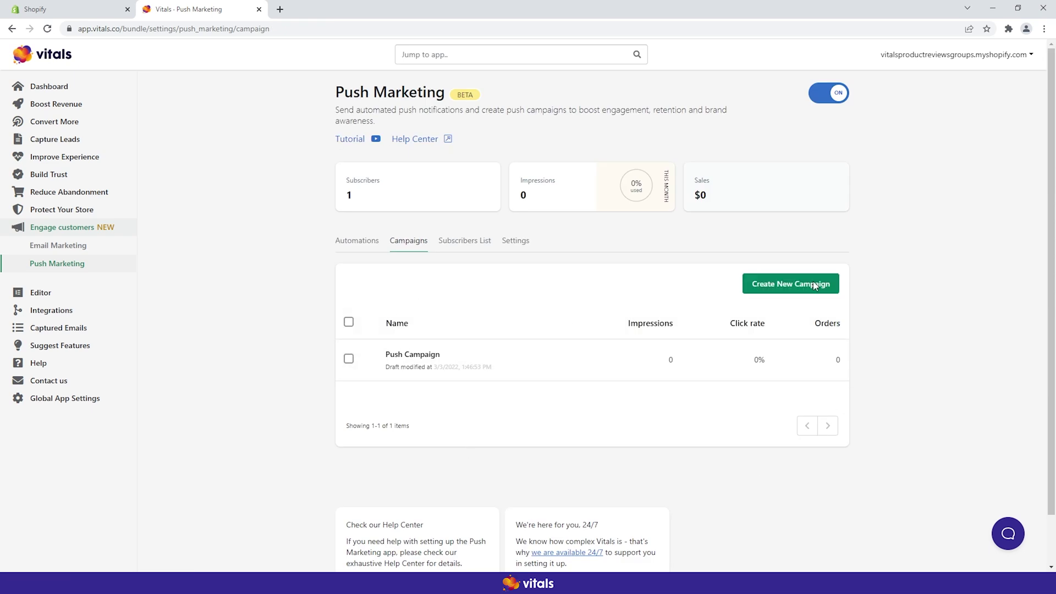